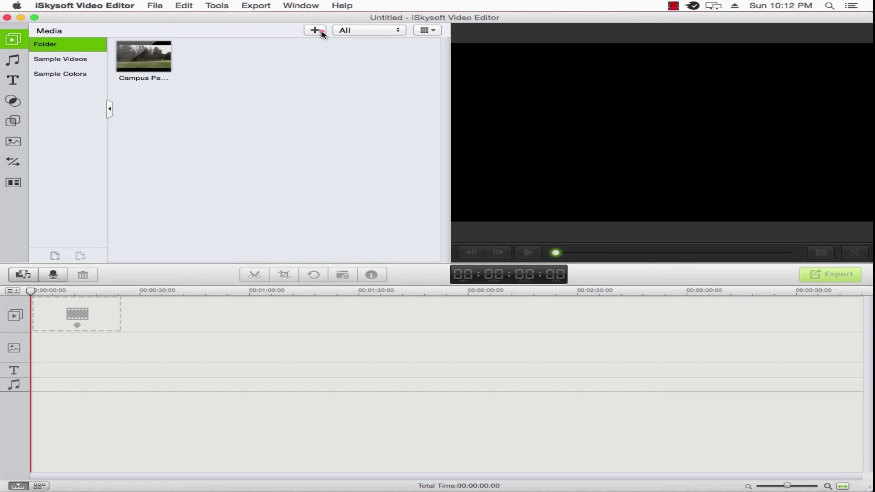
- Import Timelapse.mp4 from the Desktop into the media library
left_click(321, 32)
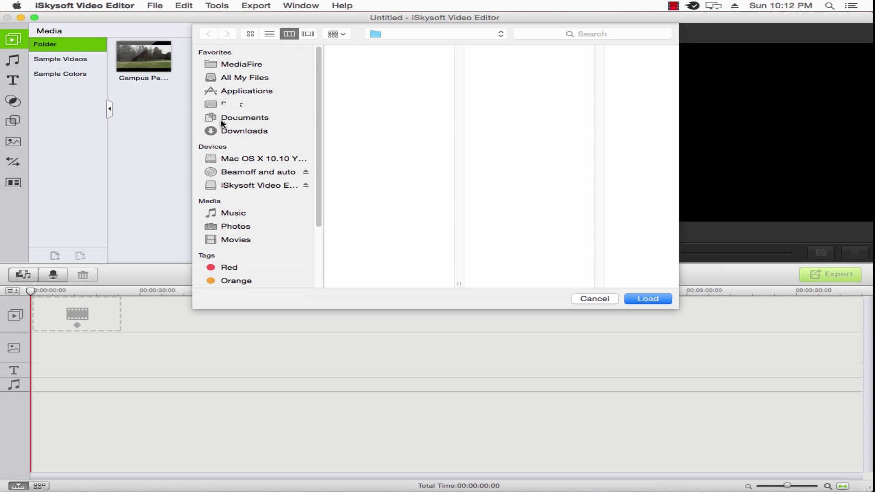
left_click(232, 106)
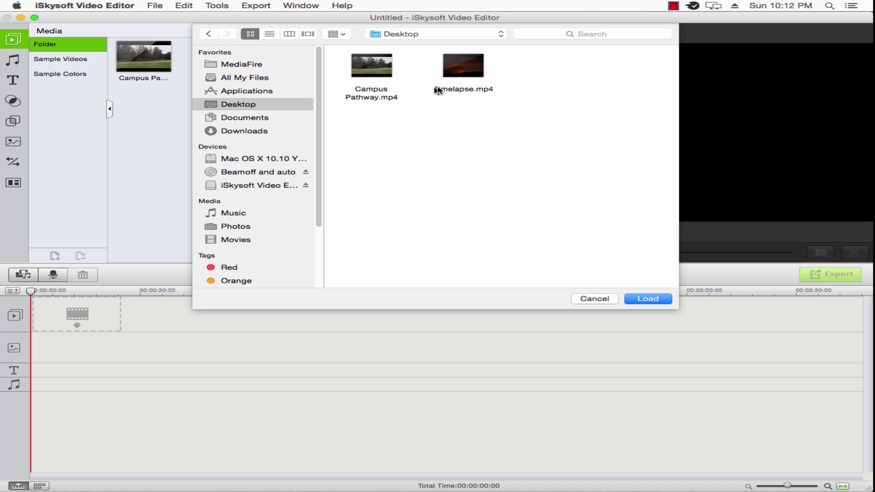
double_click(448, 78)
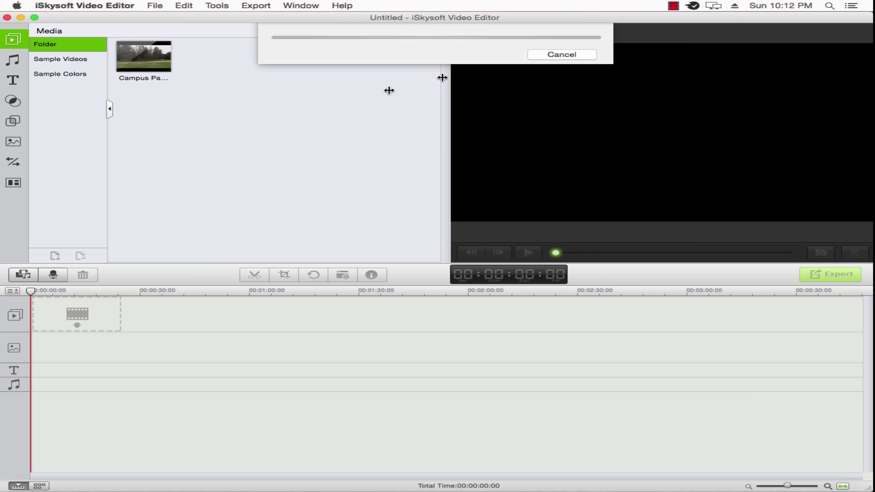
- Put Campus Pathway on the video track and Timelapse right after it, totalling 20 seconds
left_click(157, 79)
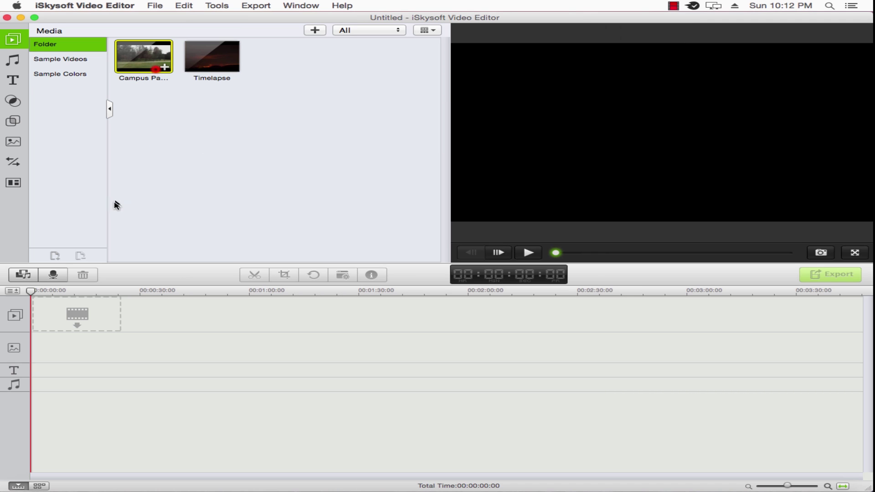
left_click_drag(115, 205, 92, 323)
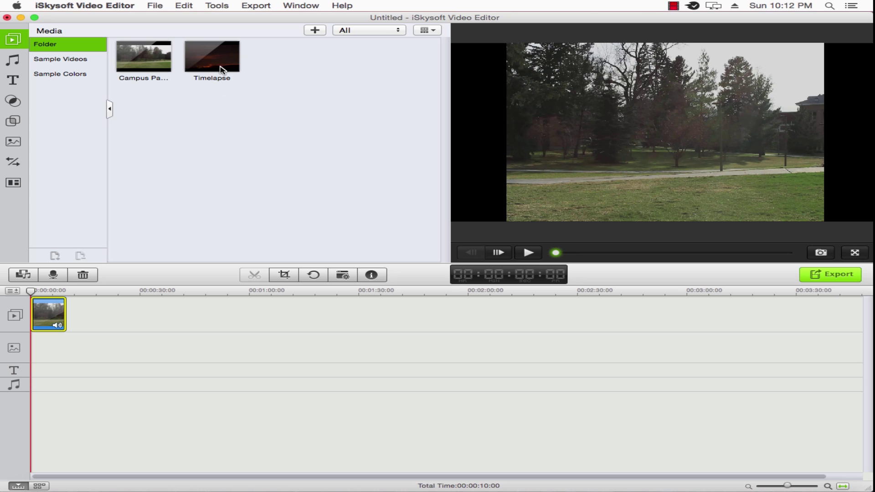
left_click_drag(220, 69, 130, 333)
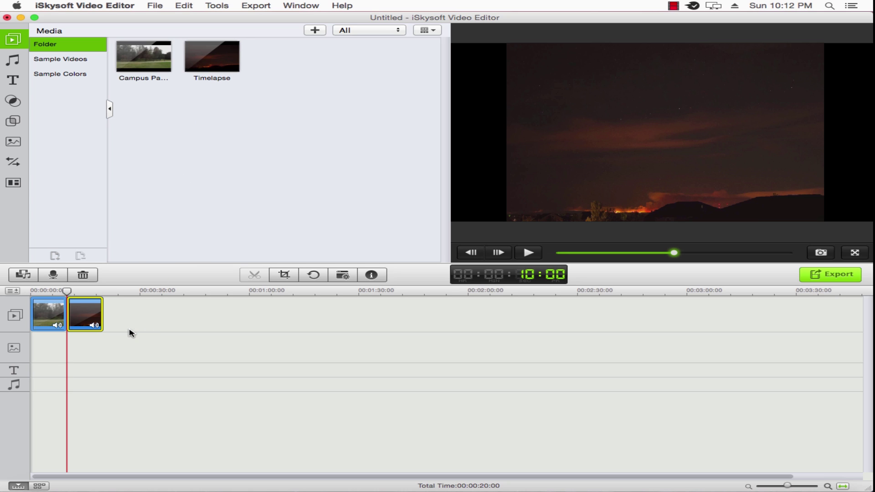
- Browse the Basic, Fancy and Favorite transition categories, ending on Basic
left_click(15, 162)
left_click(39, 59)
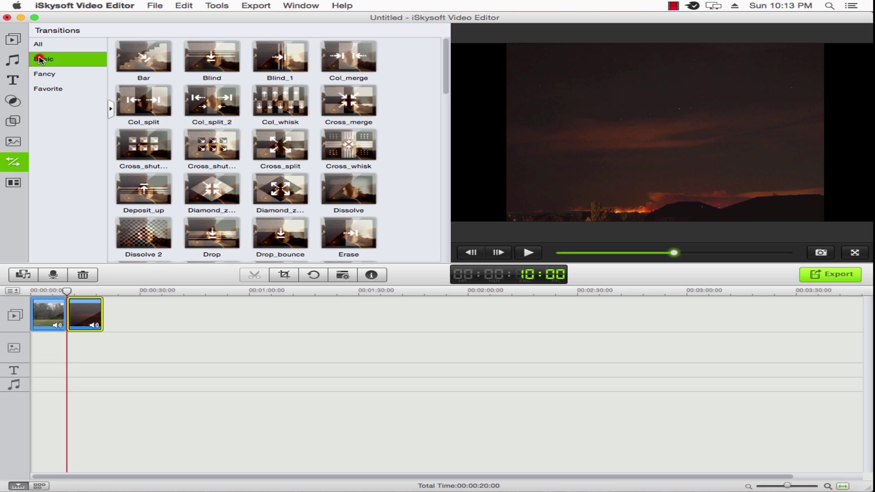
left_click(43, 73)
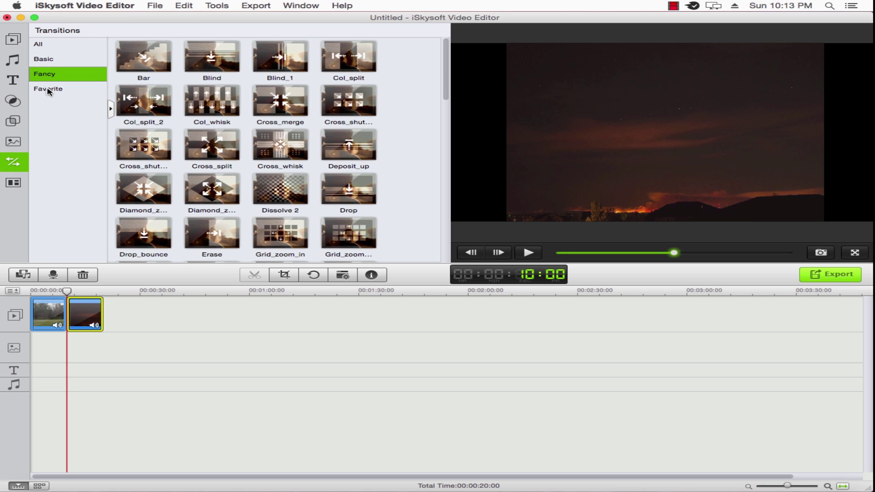
left_click(48, 89)
left_click(46, 73)
left_click(48, 63)
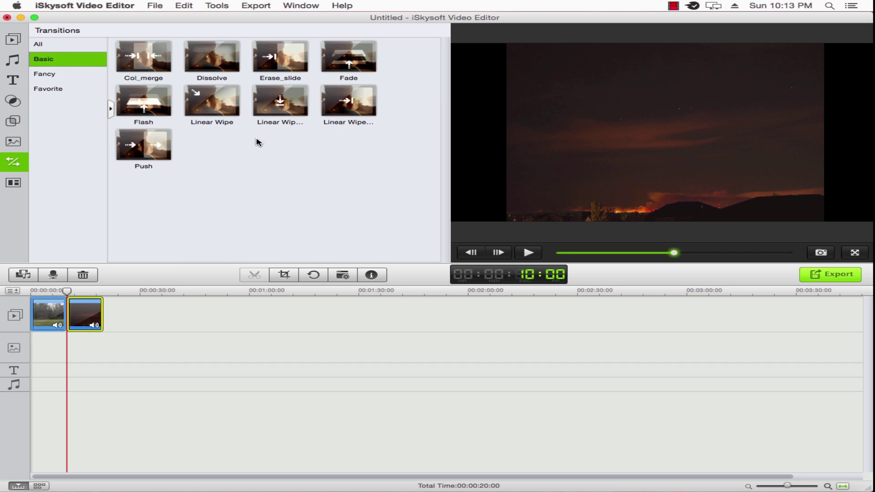
- Drop the Fade transition onto the Campus Pathway–Timelapse join and play the preview
mouse_move(361, 66)
left_mouse_down()
mouse_move(96, 327)
mouse_move(63, 315)
left_mouse_up()
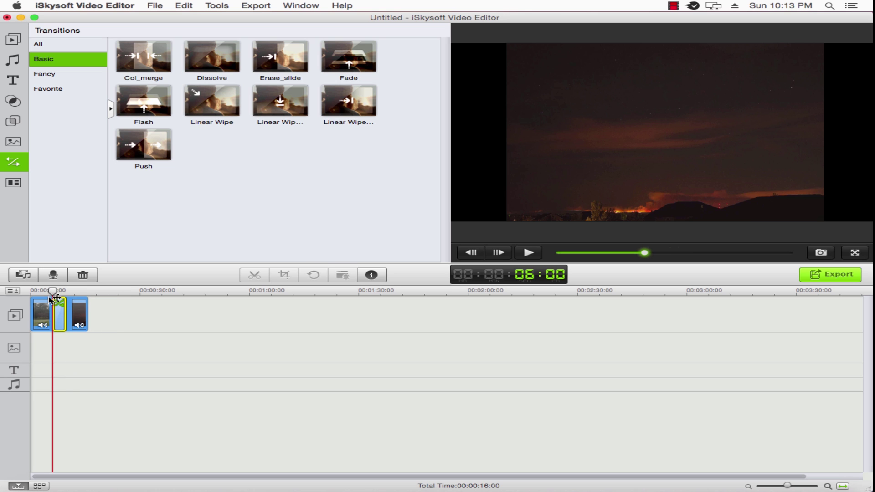
left_click(528, 253)
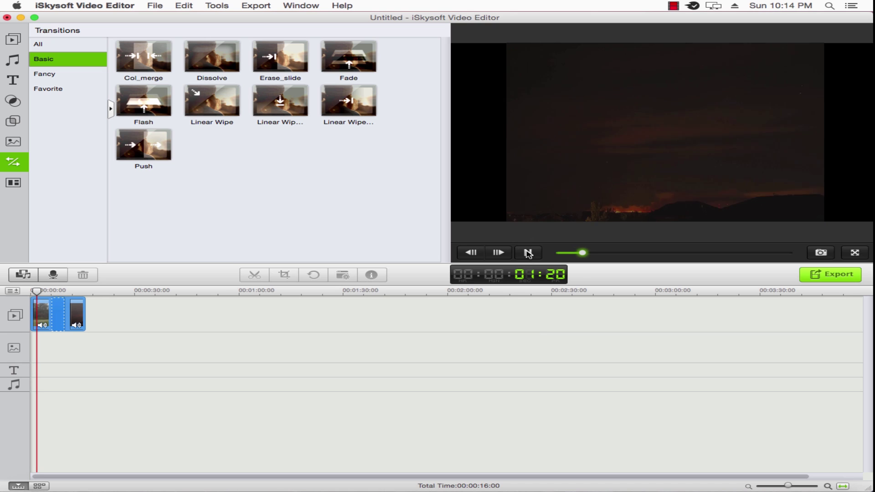
- Stop the preview and choose Export > Creating Video
left_click(528, 253)
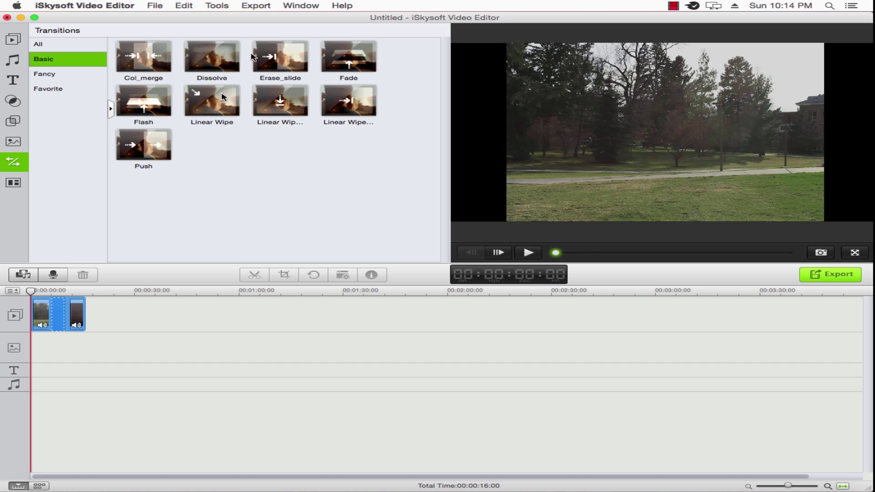
left_click(259, 6)
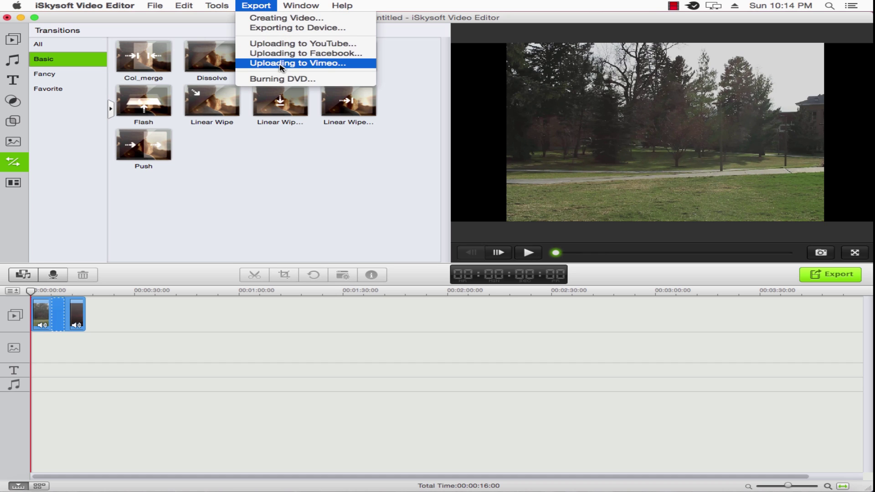
left_click(284, 20)
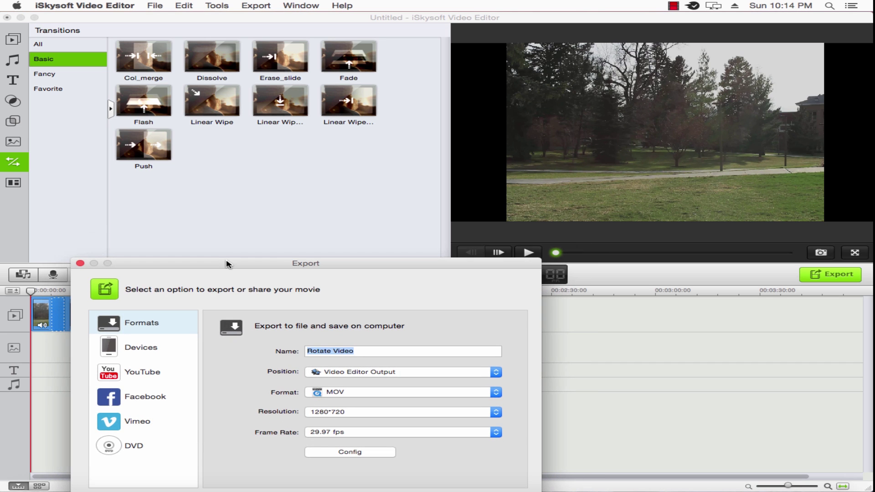
- Rename the export output to Combined Videos
left_click_drag(240, 248, 265, 229)
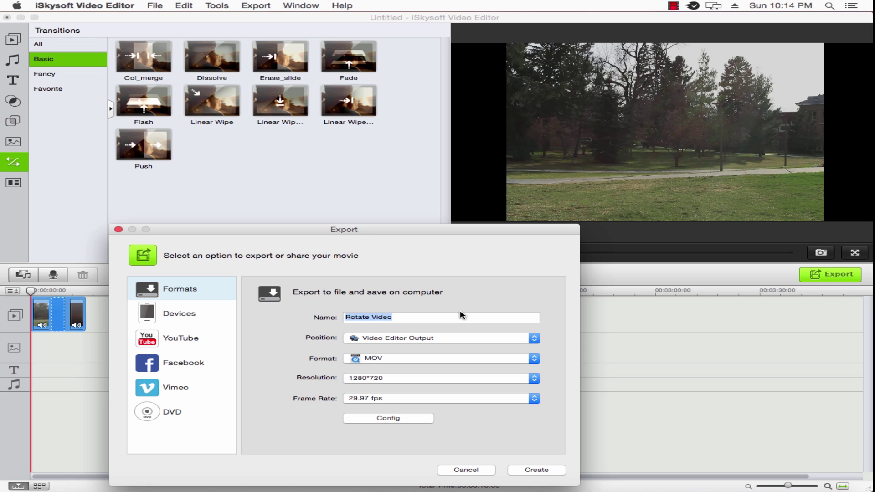
key("BackSpace")
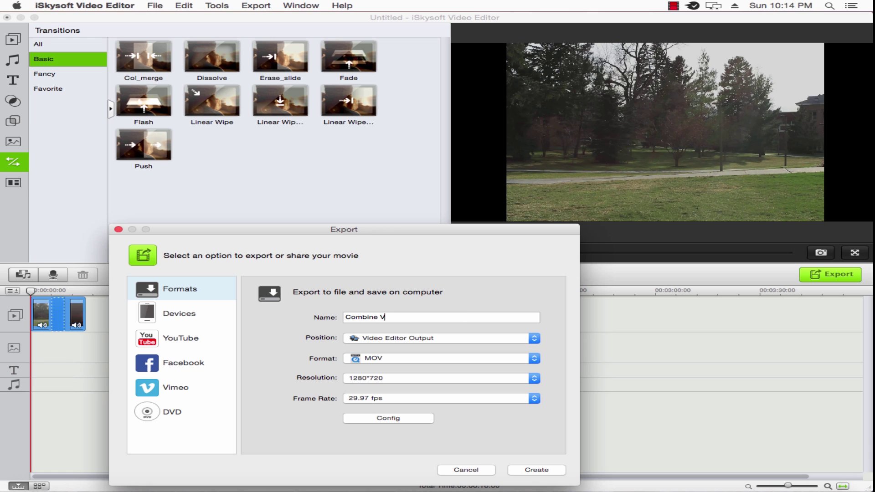
key("Left")
key("Left")
key("Left")
type("d")
- Keep the Video Editor Output location, choose MP4, keep 1280*720 and 29.97 fps, and start exporting
left_click(429, 339)
left_click(427, 338)
left_click(422, 361)
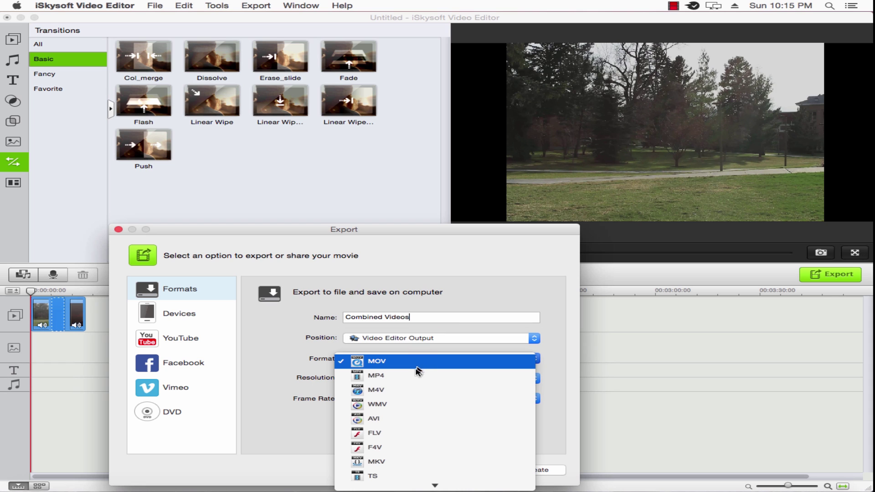
left_click(413, 384)
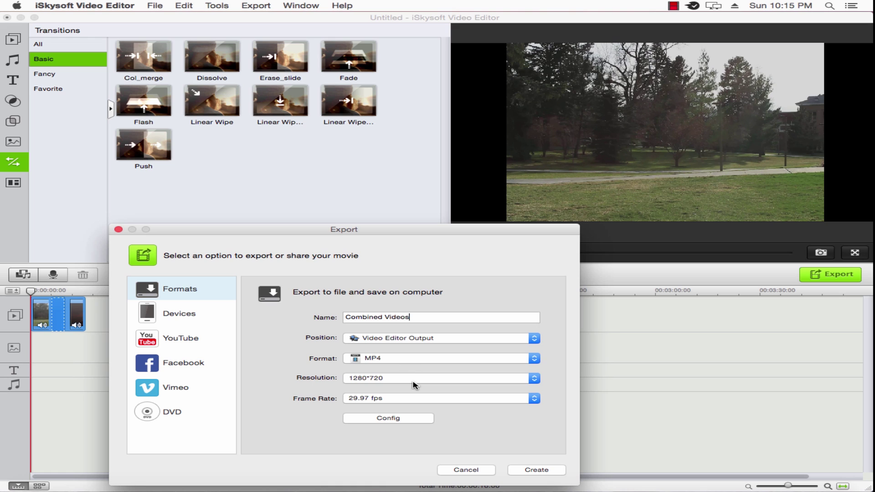
left_click(414, 383)
left_click(414, 381)
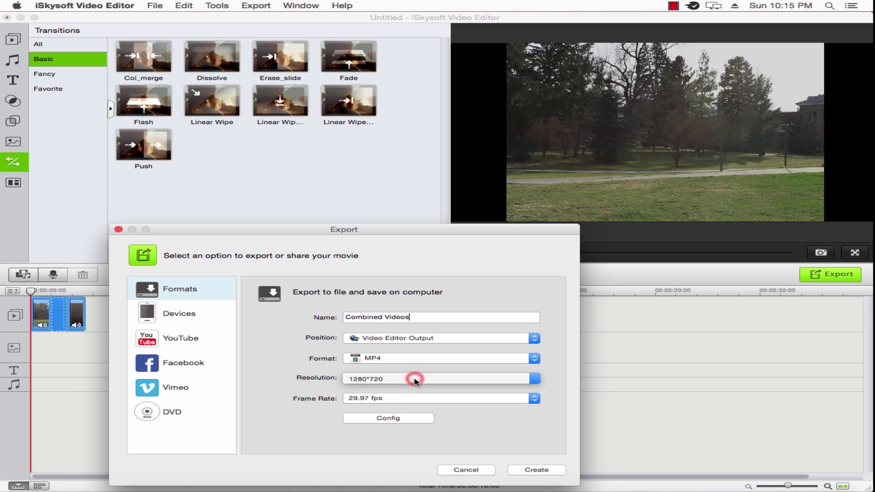
left_click(408, 399)
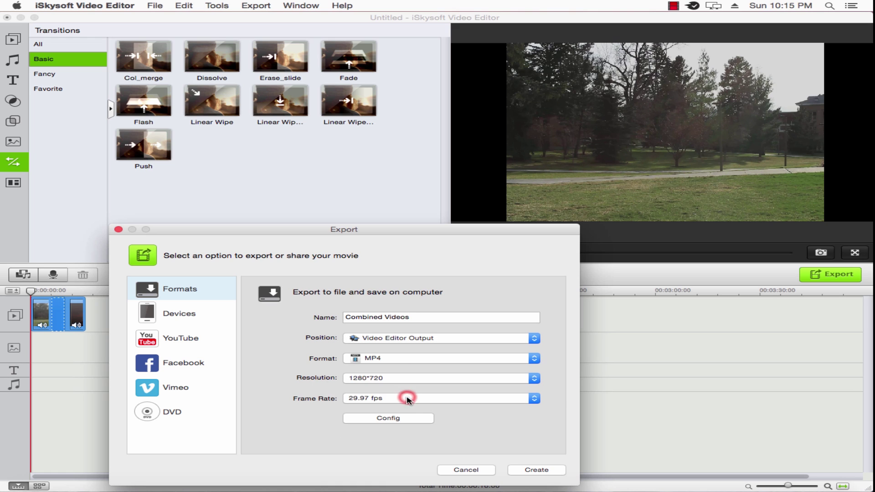
left_click(518, 470)
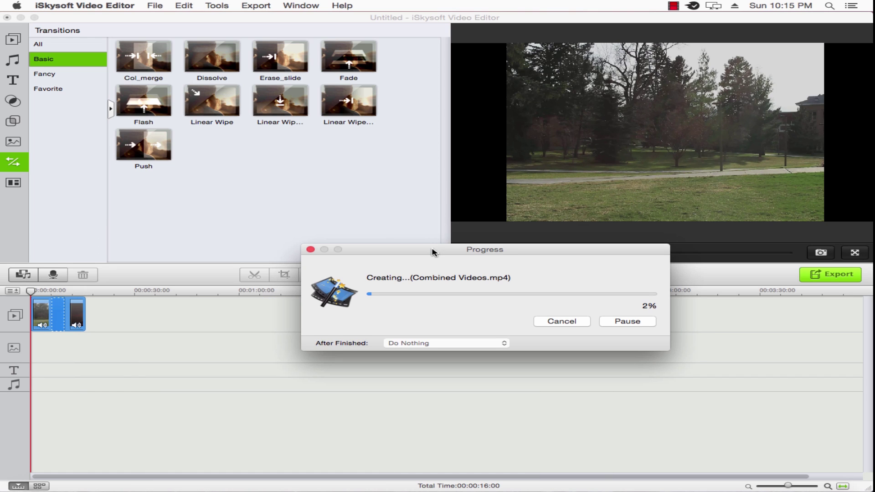
- Nudge the Progress window while Combined Videos.mp4 renders to 4%
left_click_drag(432, 253, 431, 252)
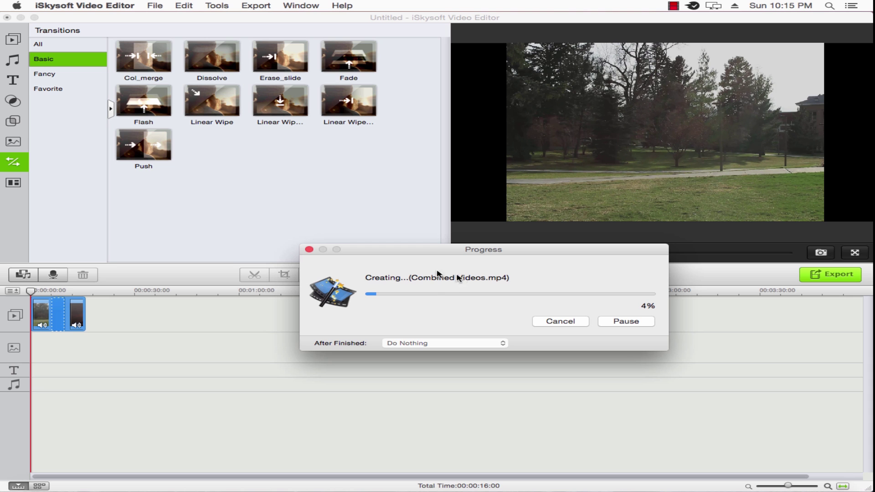